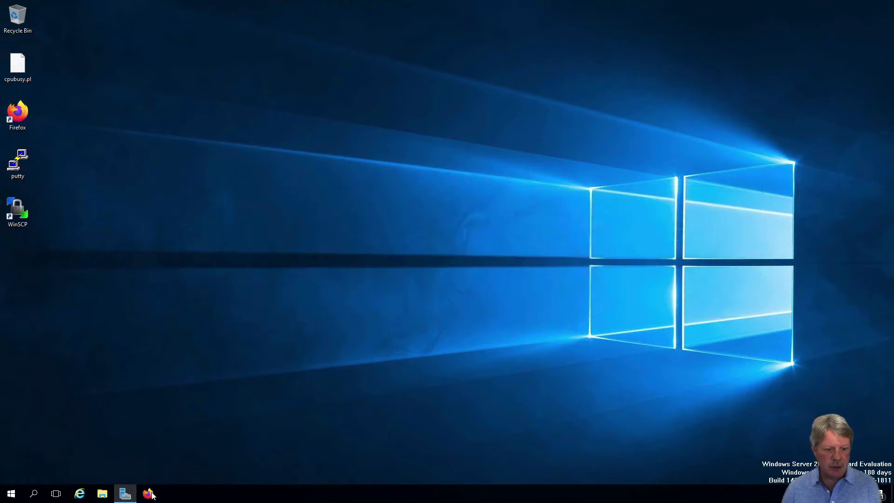
Launch Firefox from the taskbar to its New Tab page.
left_click(145, 495)
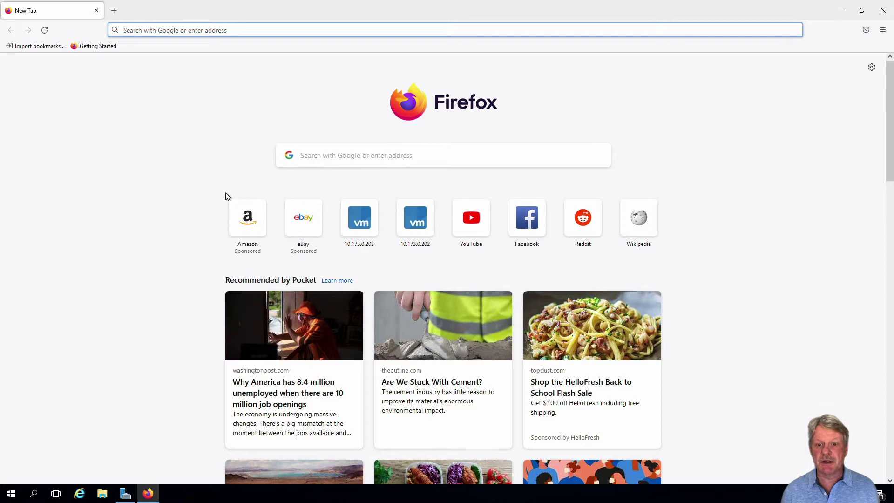
Open 10.173.0.202 and sign in to JD-ESXi-01 as root with the saved password.
left_click(420, 220)
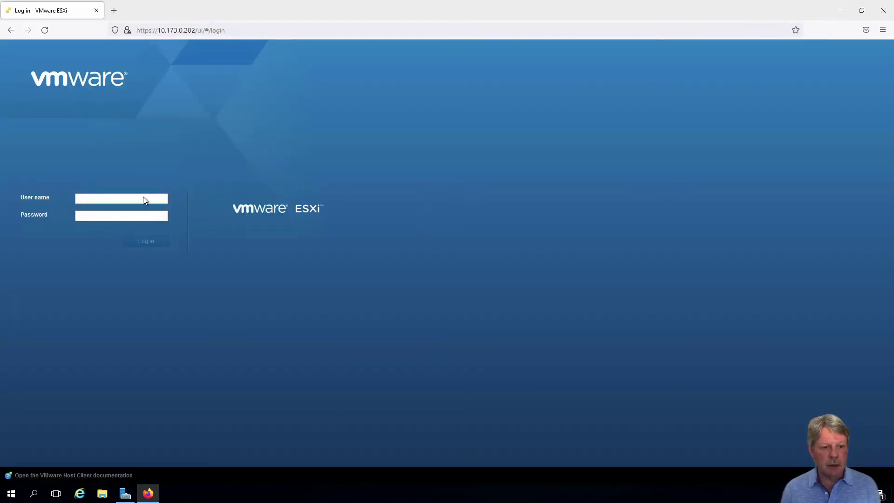
left_click(145, 197)
type("root")
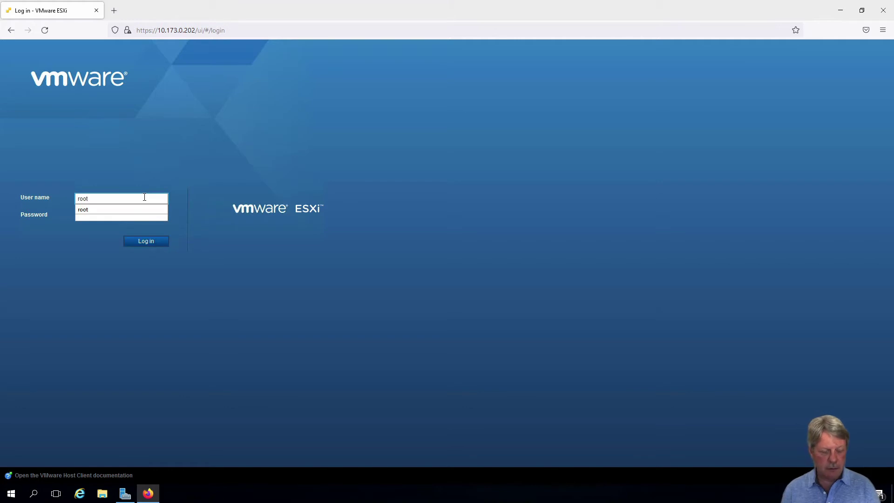
key("Tab")
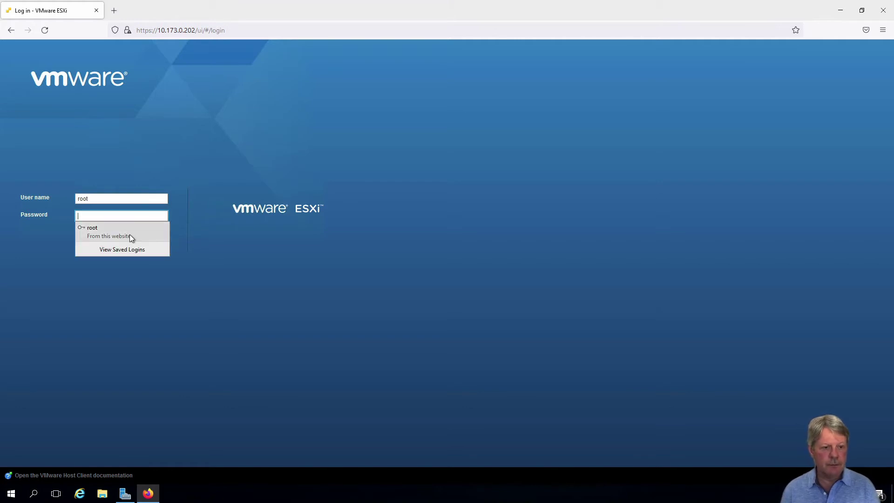
left_click(129, 234)
left_click(138, 241)
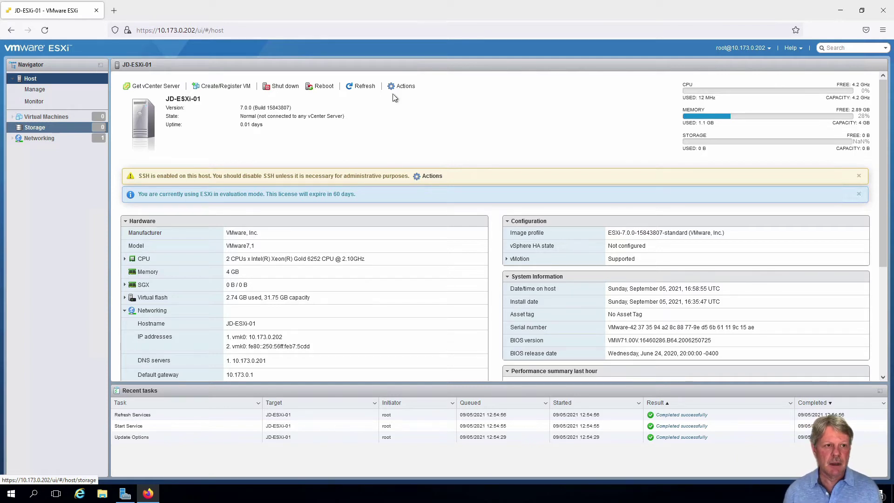
Minimize Firefox and launch putty.exe from the desktop, allowing it past the security warning.
left_click(841, 11)
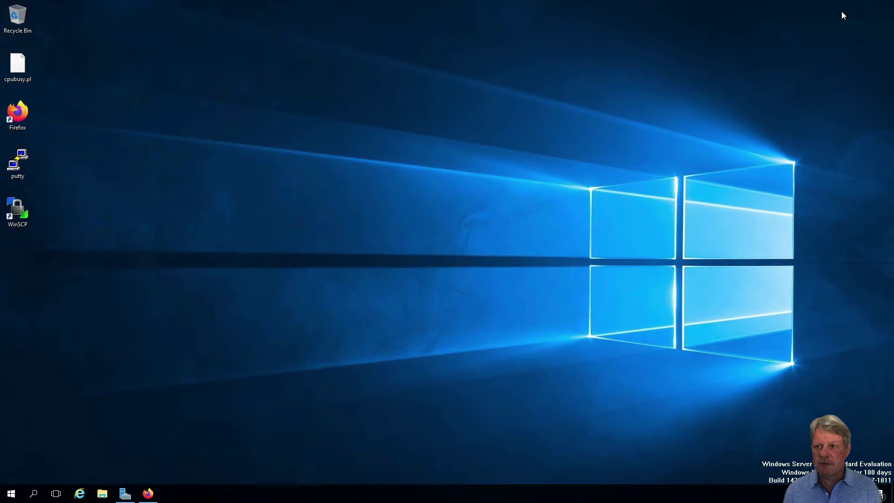
double_click(21, 166)
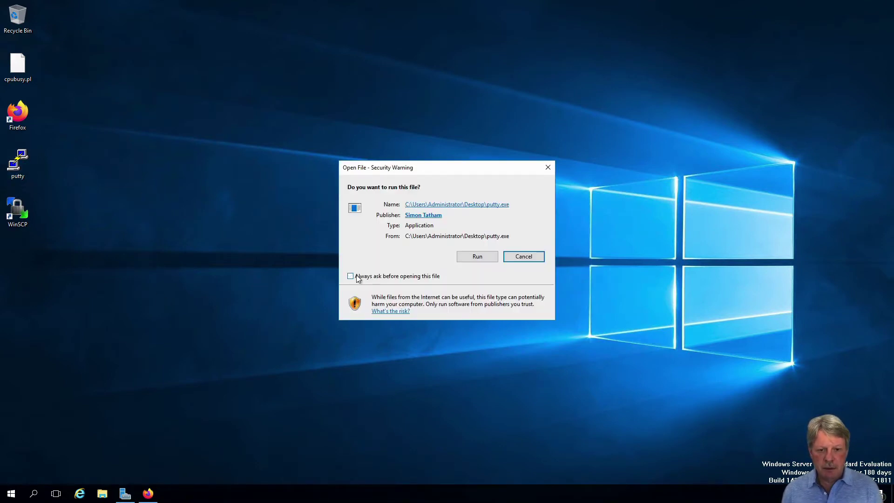
left_click(478, 258)
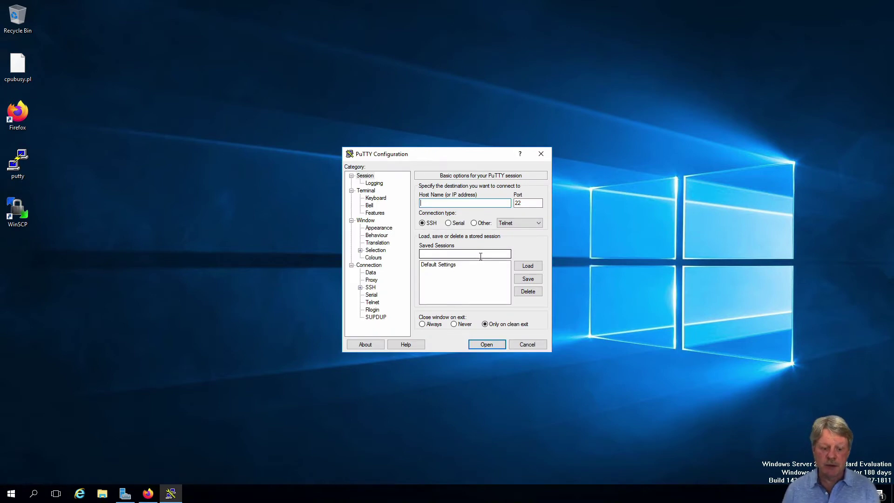
Save a PuTTY SSH session named ESXi-01 for host 10.173.0.202 on port 22.
type("10.173.0.202")
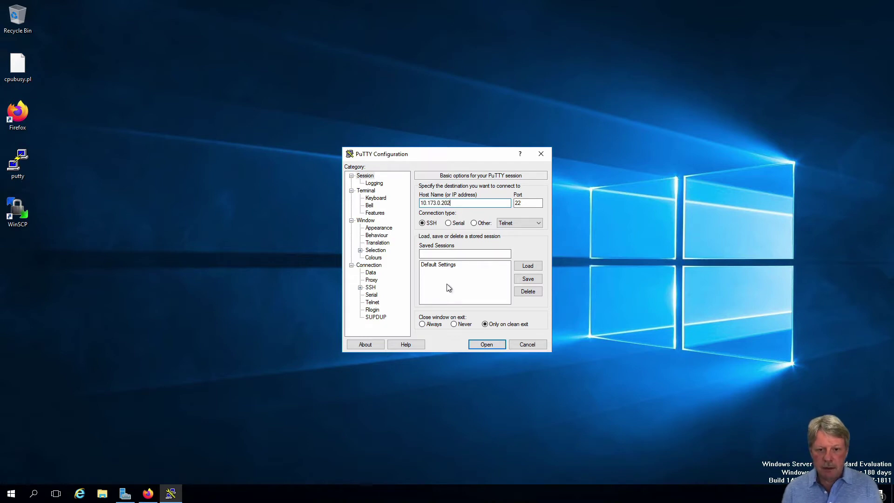
left_click(453, 253)
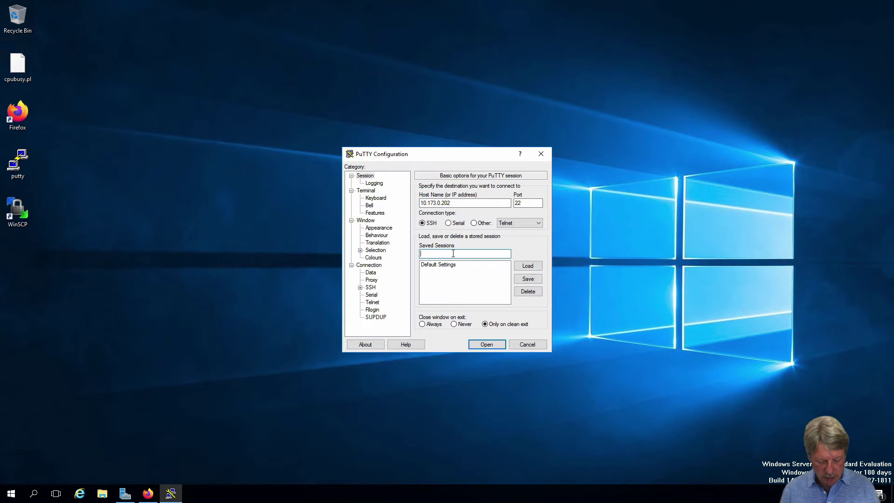
type("ESXi")
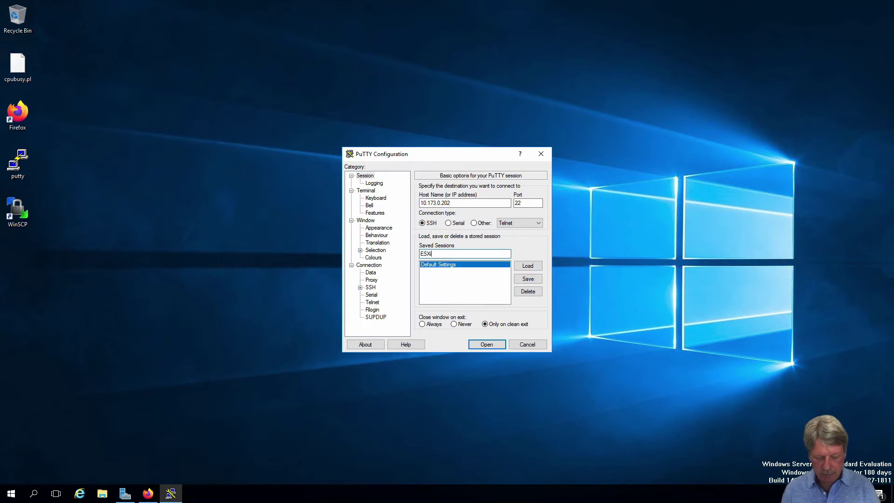
type("-01")
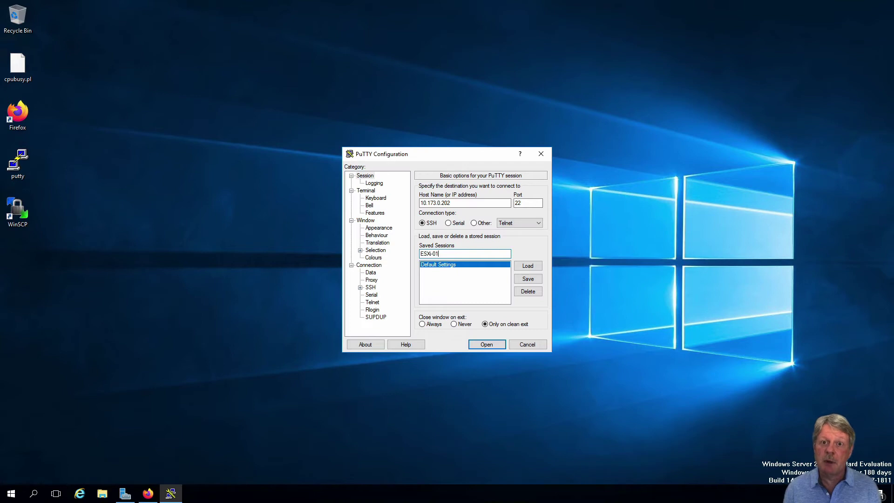
left_click(529, 280)
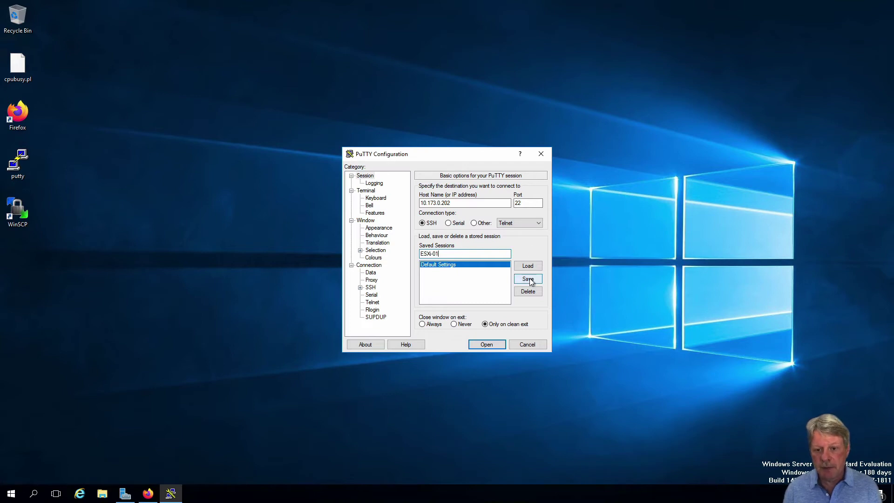
Connect to ESXi-01, trust the host key, and log in as root with the password.
left_click(487, 345)
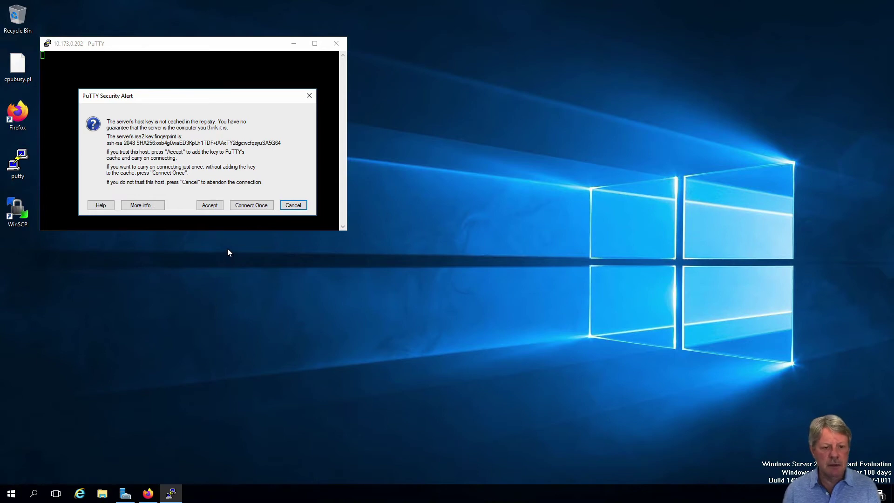
left_click(210, 210)
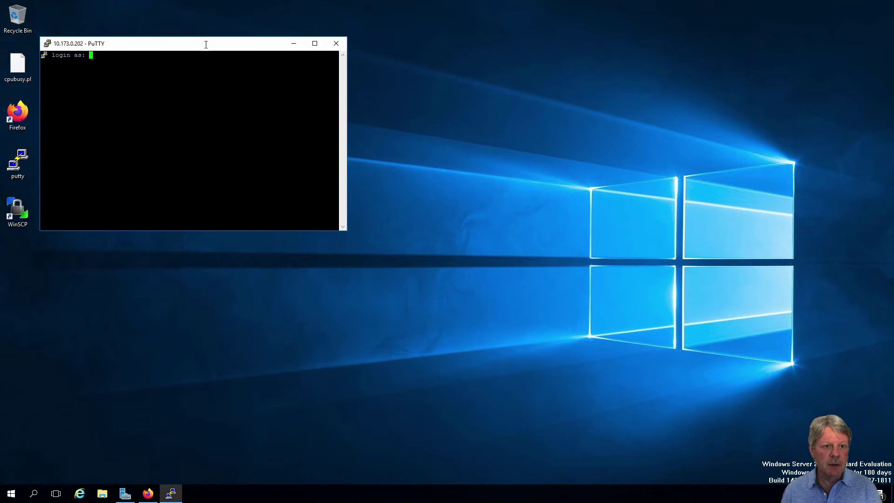
left_click_drag(205, 47, 445, 98)
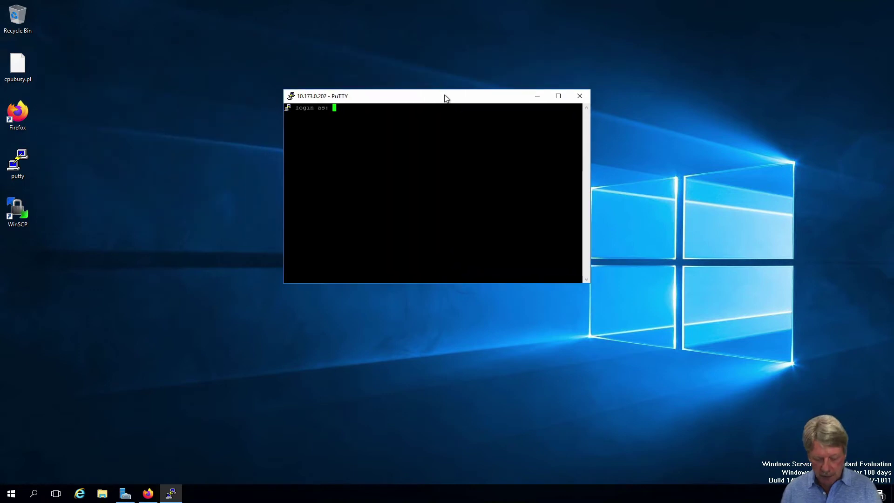
type("root")
key("Return")
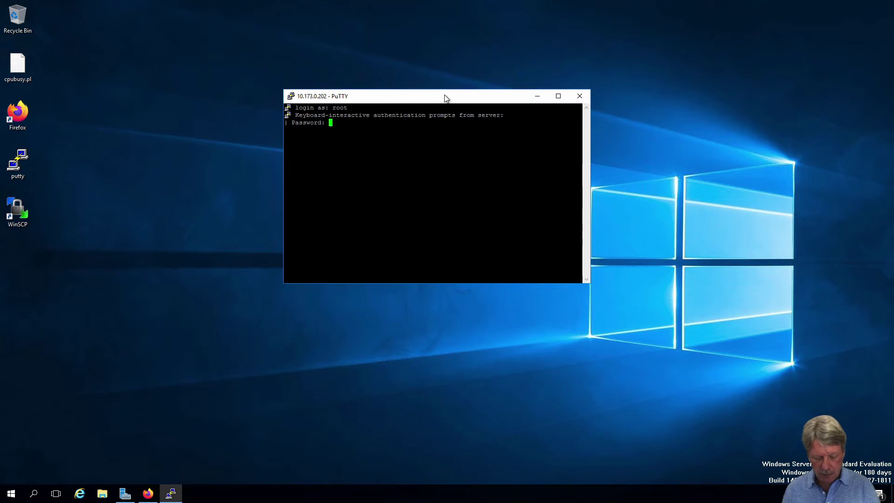
key("Return")
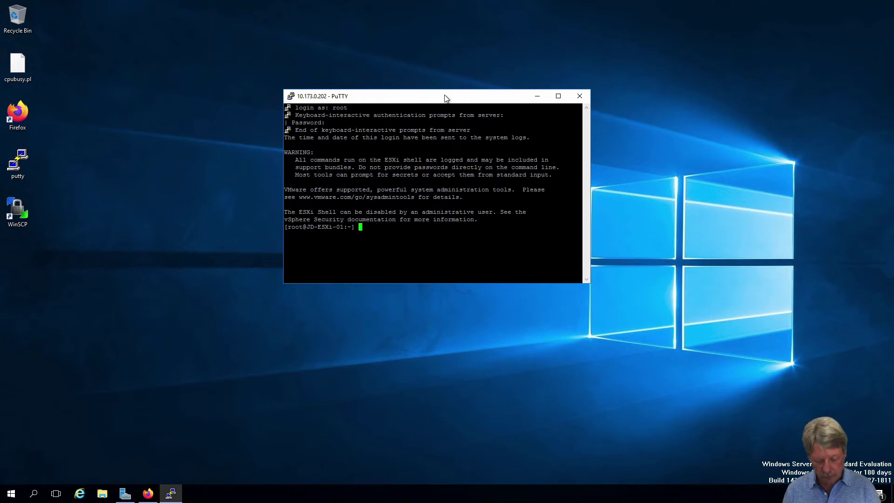
Run 'esxcli storage core adapter rescan --all', then exit the SSH session.
type("esxcli storage core adapter rescan --all")
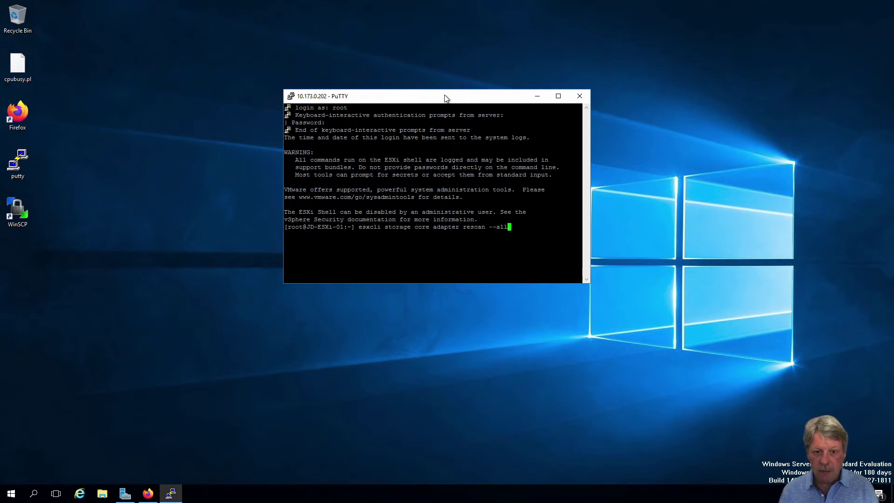
key("Return")
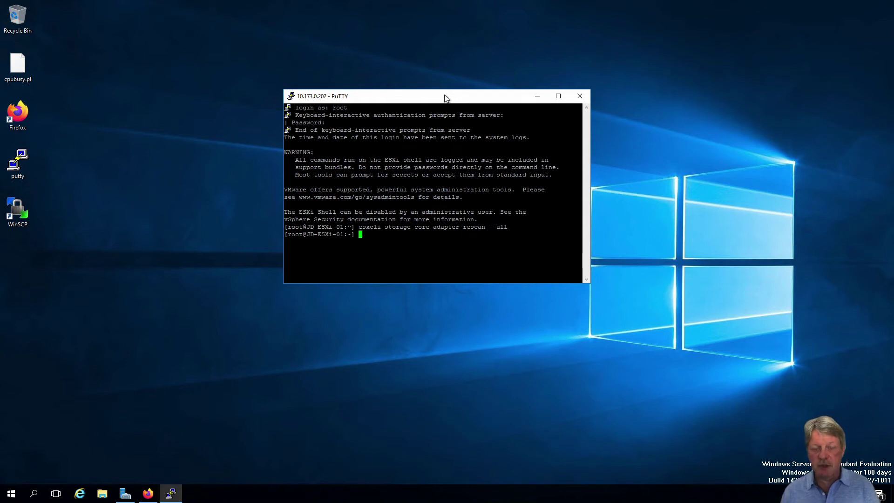
type("exit")
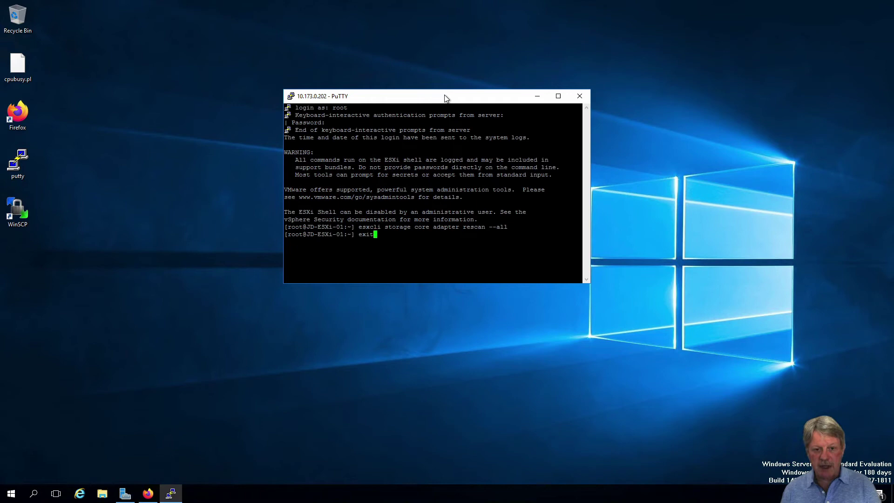
key("Return")
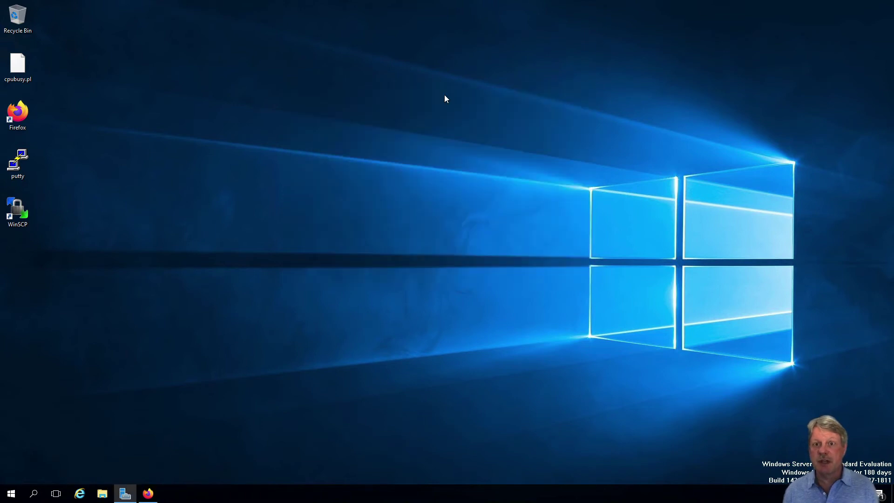
In Firefox, set up a new VMFS datastore 'datastore1' on the 40 GB local disk, full disk, VMFS 6.
left_click(148, 493)
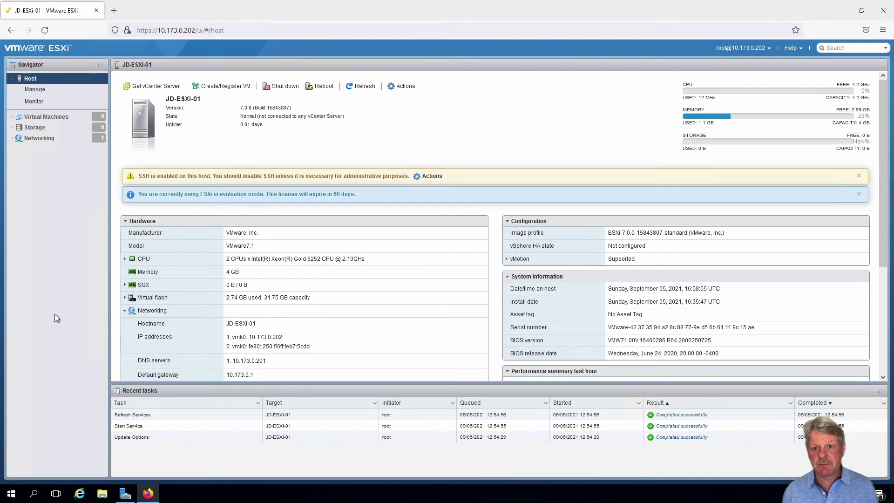
right_click(64, 132)
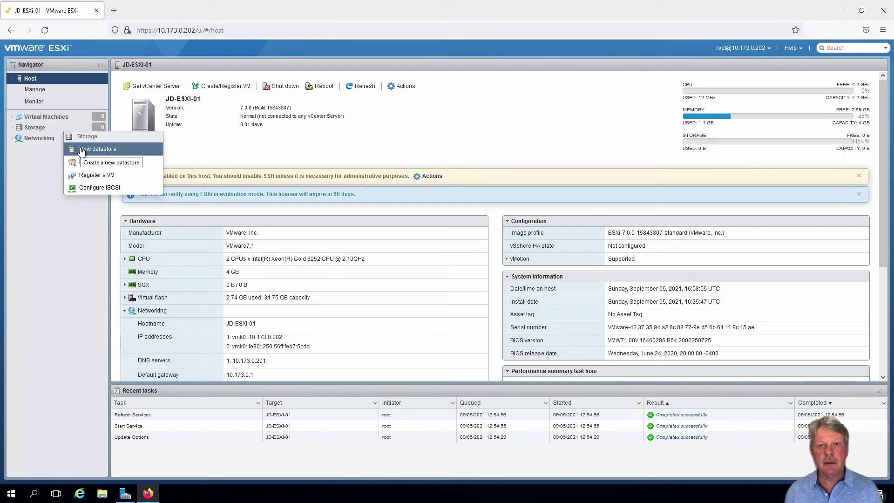
left_click(81, 149)
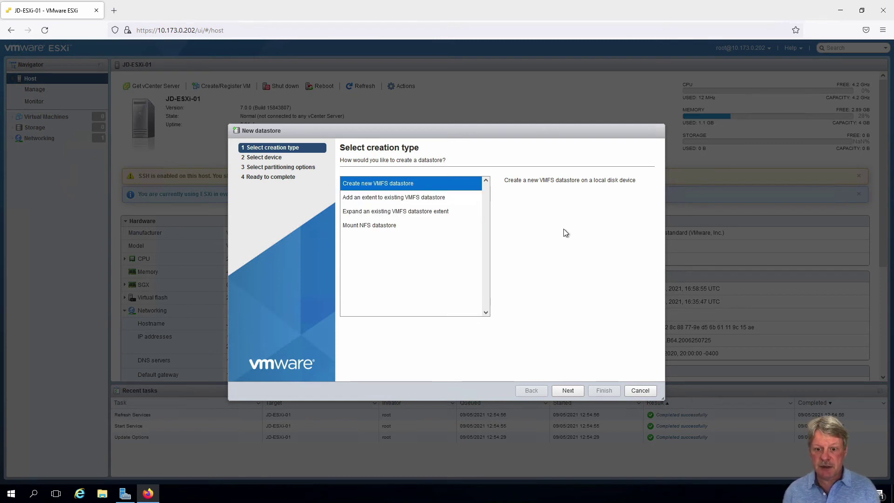
left_click(568, 391)
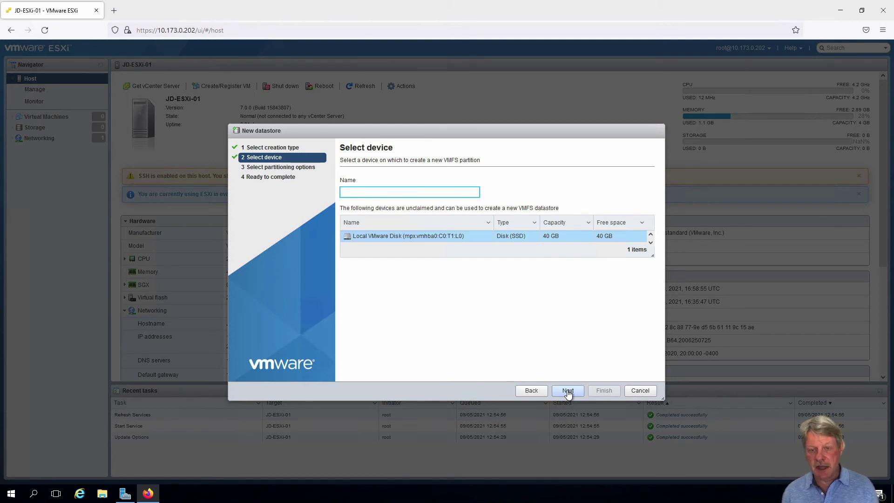
type("datast")
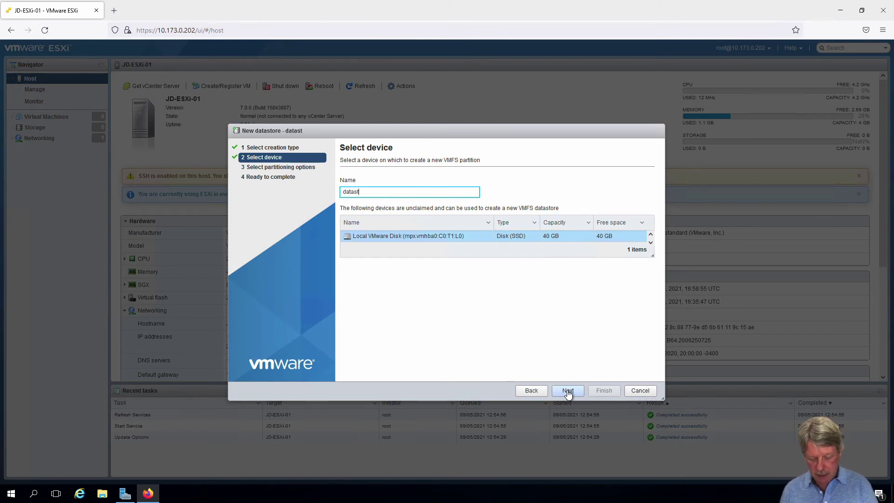
type("ore1")
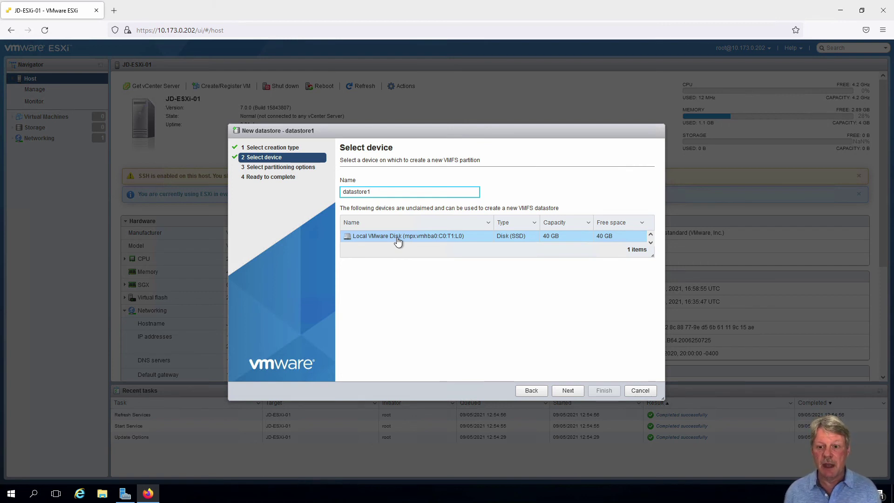
left_click(571, 392)
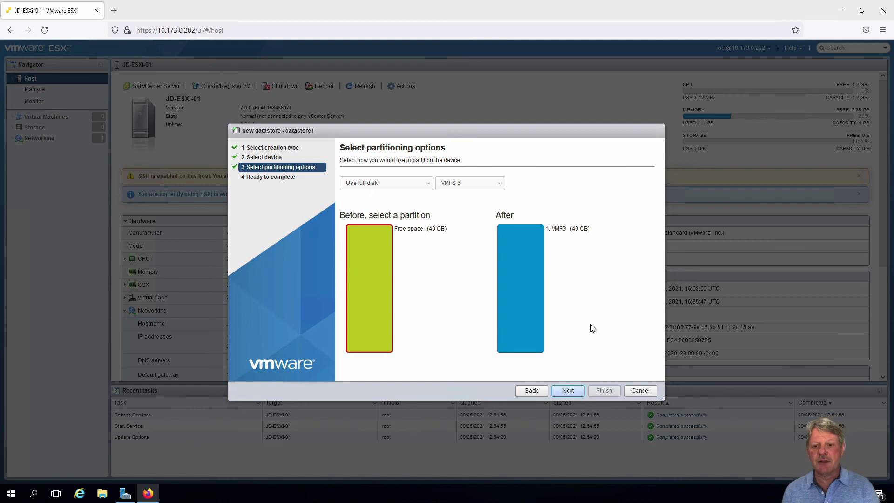
left_click(566, 390)
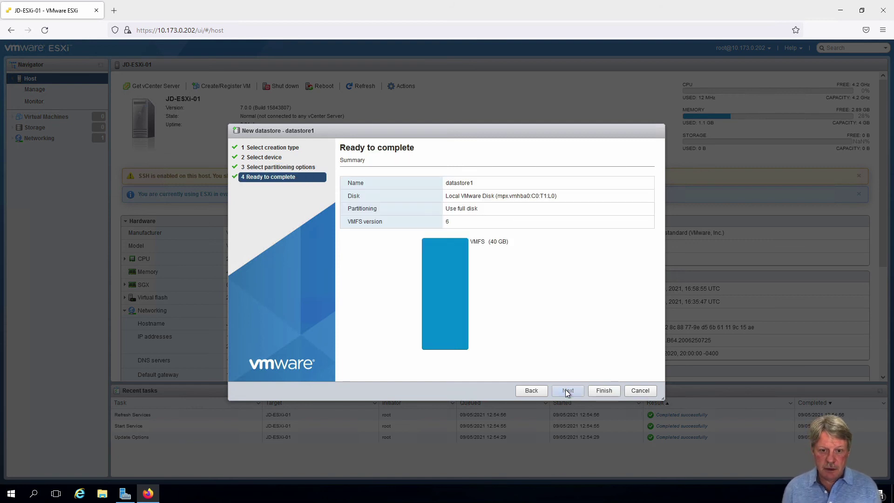
Finish the New datastore wizard and accept the disk-erase warning for datastore1.
left_click(609, 393)
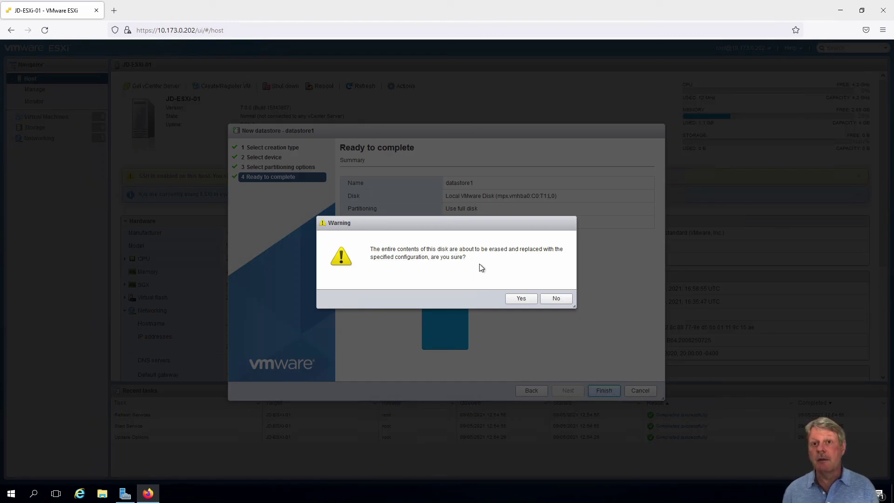
left_click(521, 299)
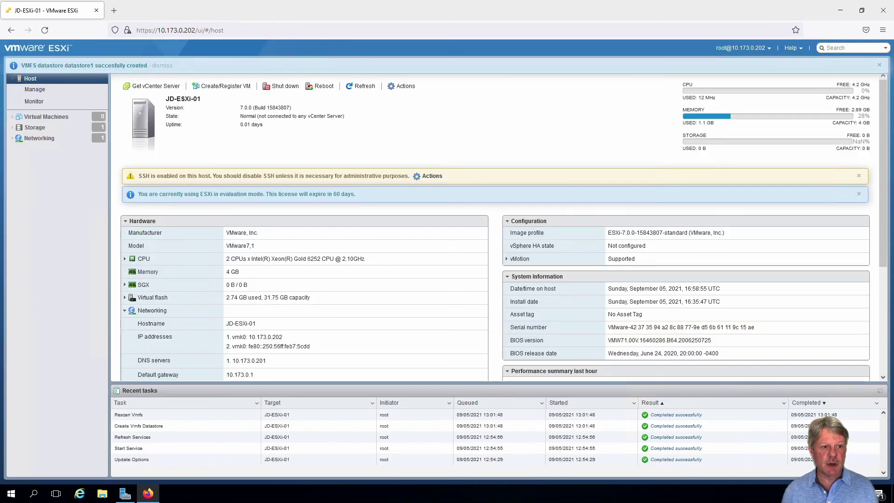
Open Storage to list datastore1: VMFS6, 39.75 GB capacity, 38.34 GB free.
left_click(51, 132)
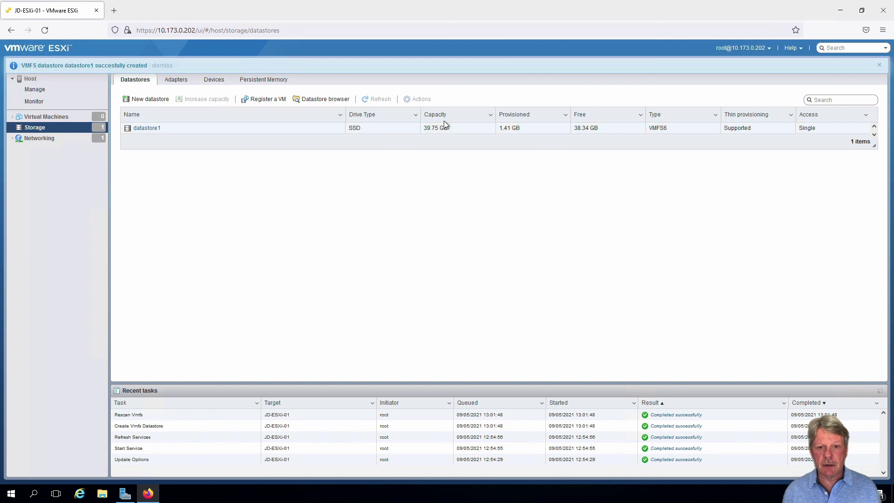